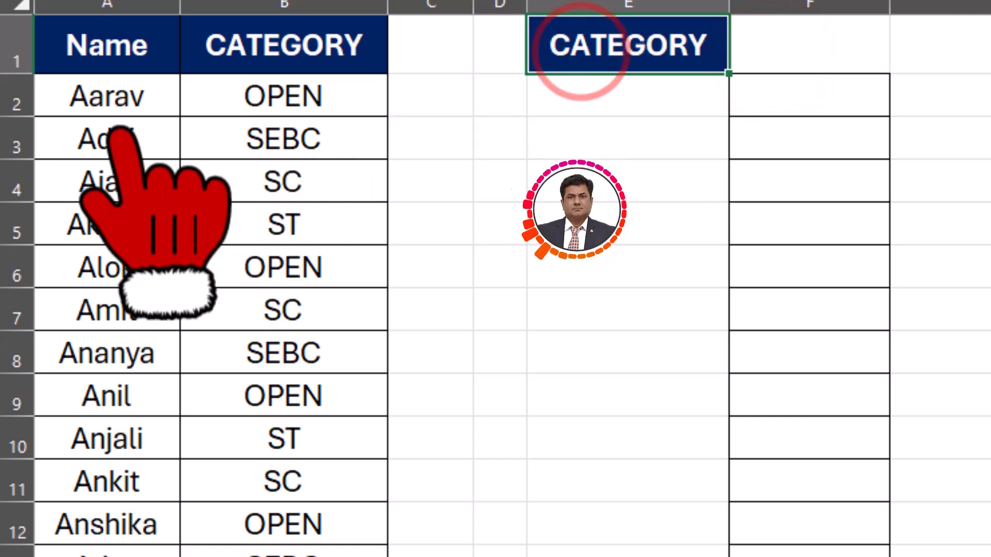
Step: Look through the full Name and CATEGORY list to examine which categories the entries use
scroll(118, 133, down, 20)
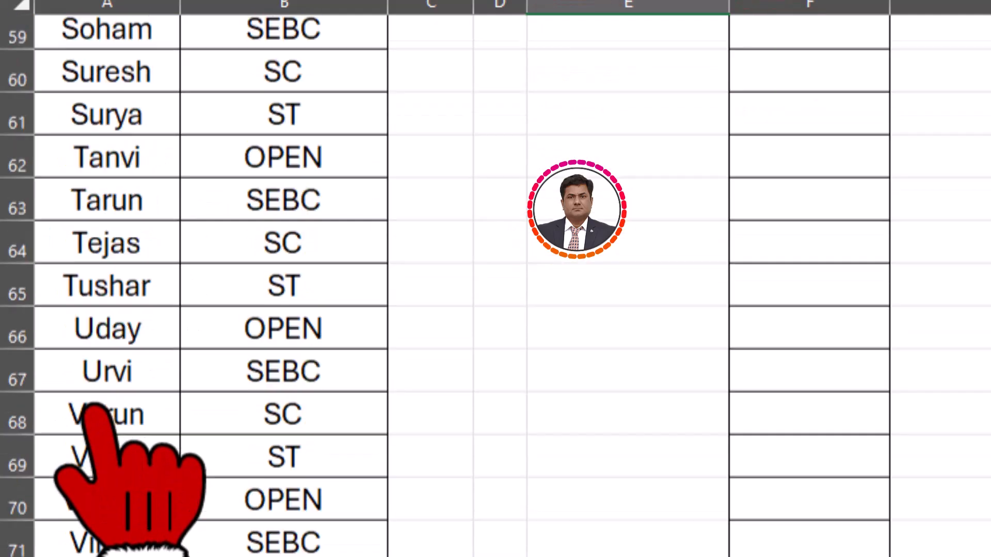
scroll(98, 413, down, 5)
scroll(217, 412, up, 20)
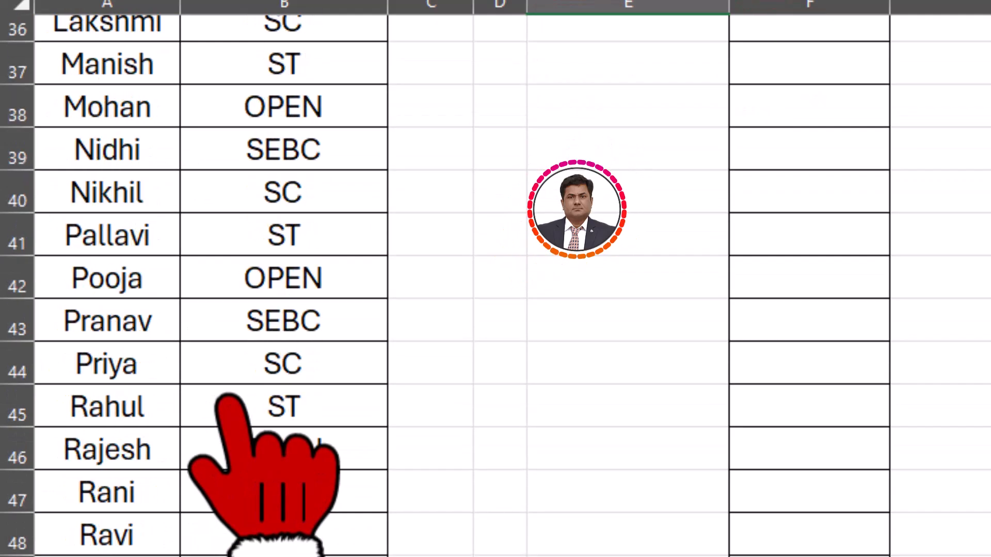
scroll(232, 400, up, 6)
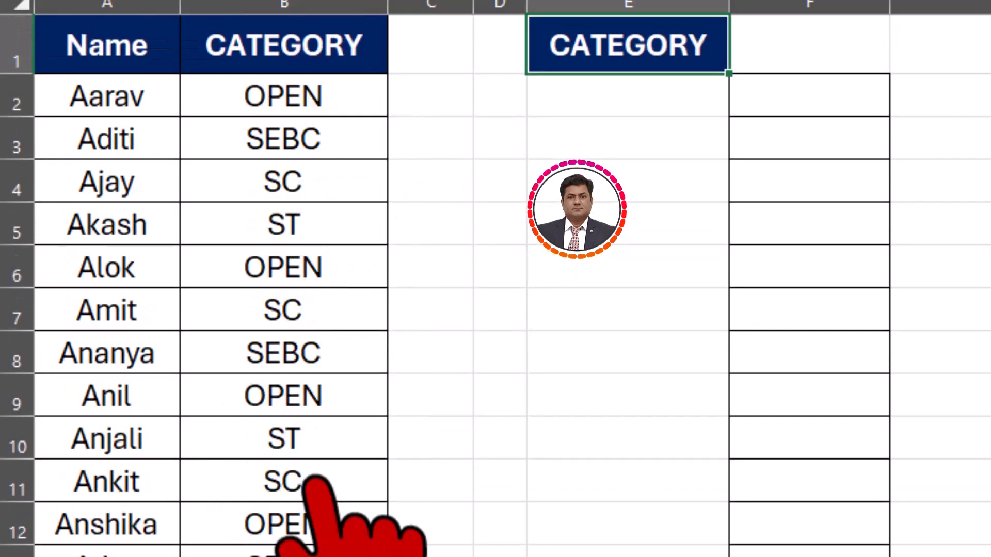
scroll(304, 551, down, 19)
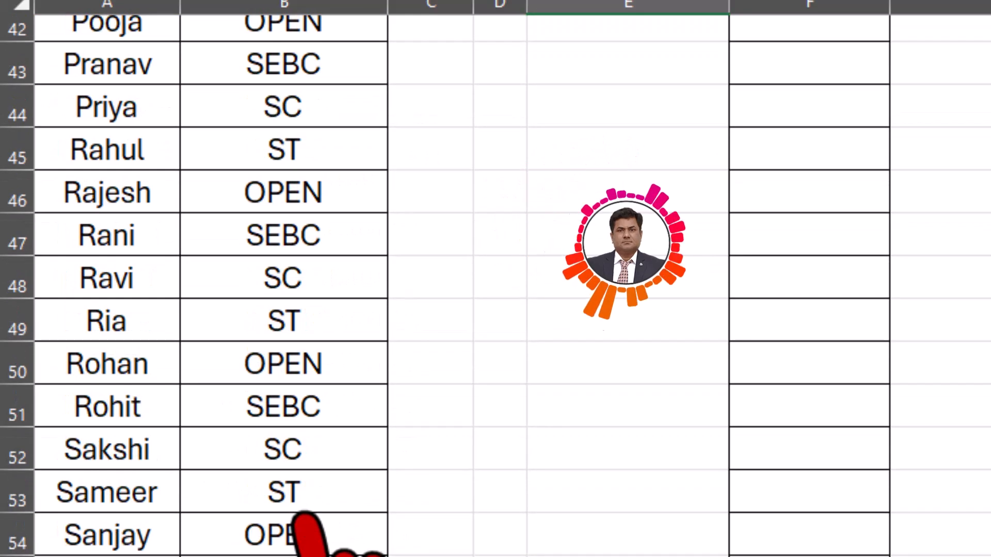
scroll(309, 521, down, 5)
scroll(516, 495, up, 6)
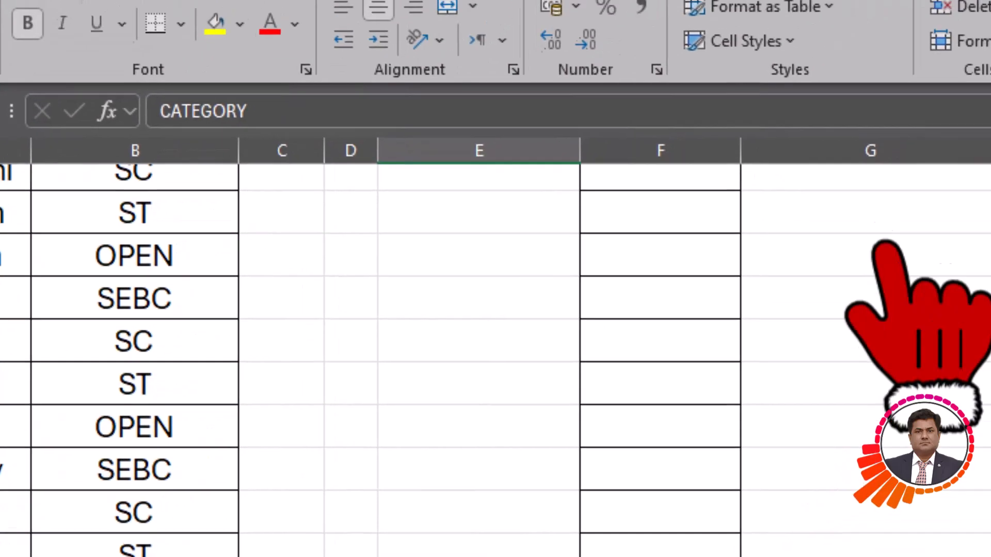
scroll(624, 294, up, 18)
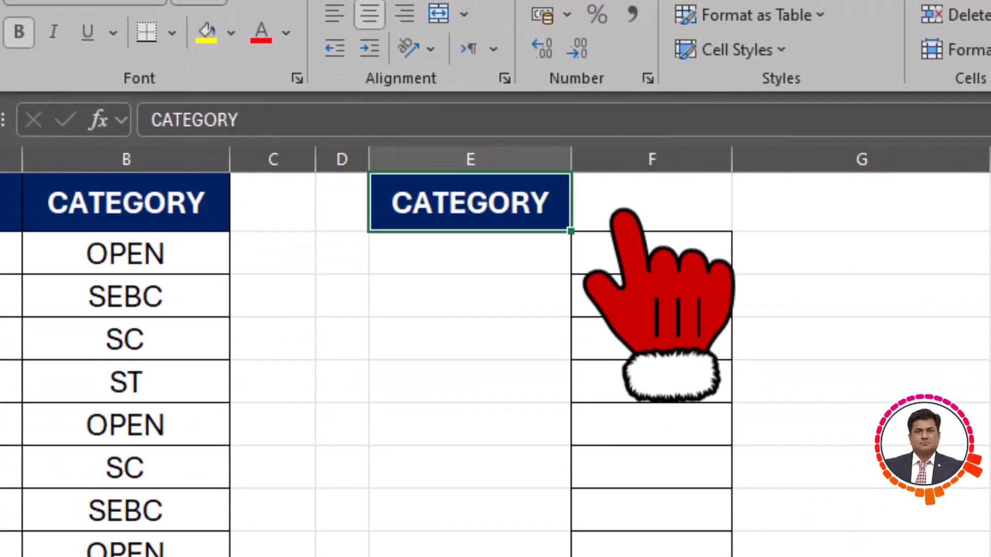
Step: Copy the CATEGORY header from E1 into F1 and clear the copied text, keeping the header formatting
click(621, 207)
click(504, 200)
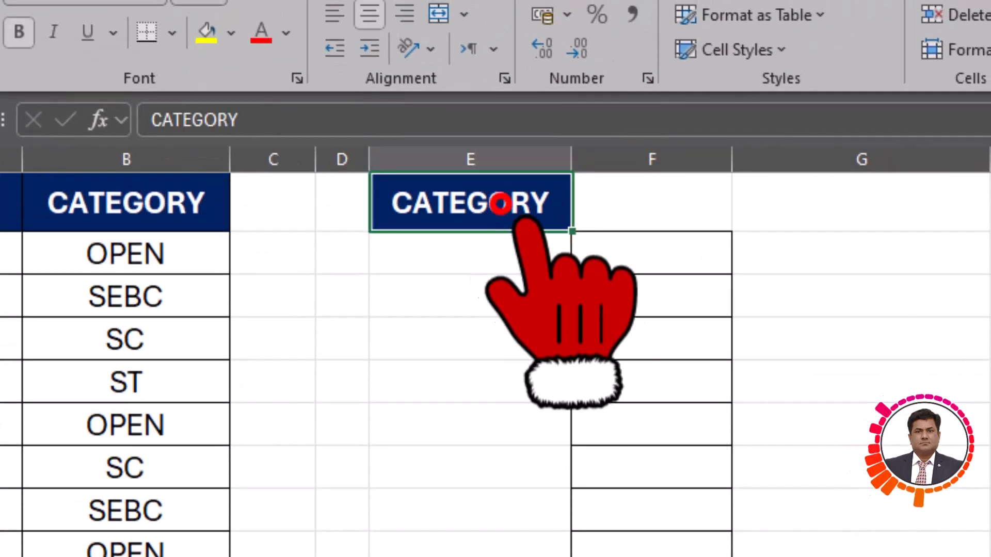
drag(571, 231, 660, 206)
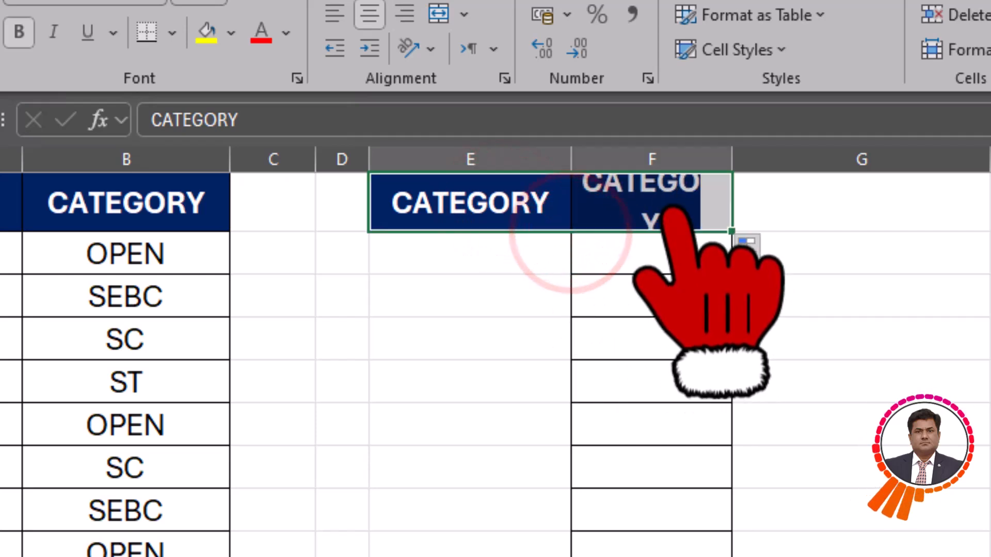
double_click(666, 198)
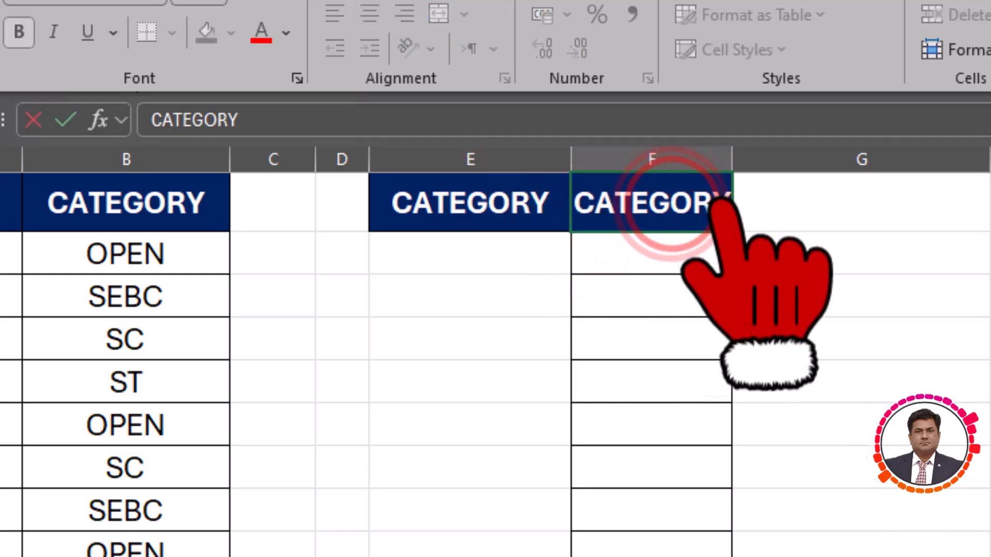
drag(725, 196, 549, 201)
key(BackSpace)
click(654, 206)
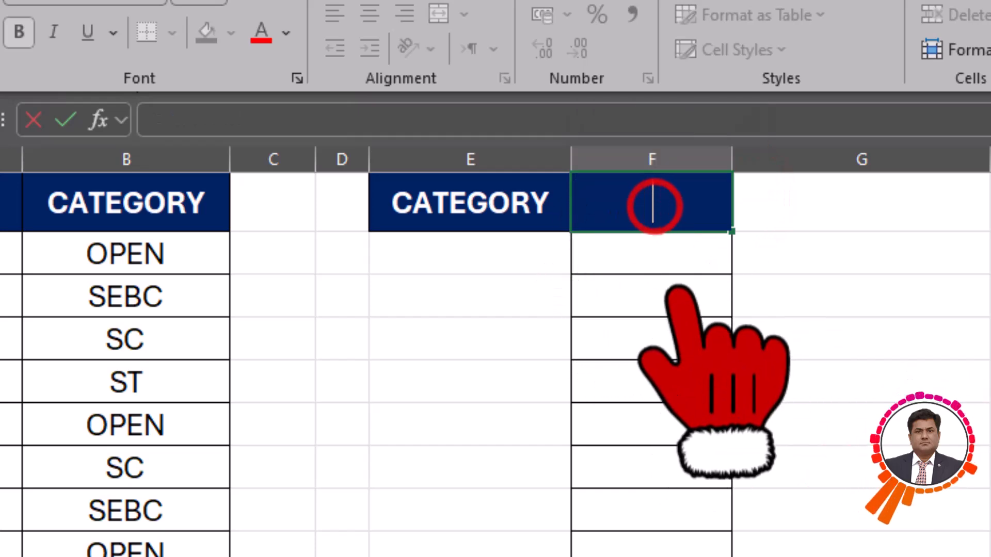
click(679, 293)
Step: Open Data Validation for cell F1 and set the allowed criteria to List
click(665, 154)
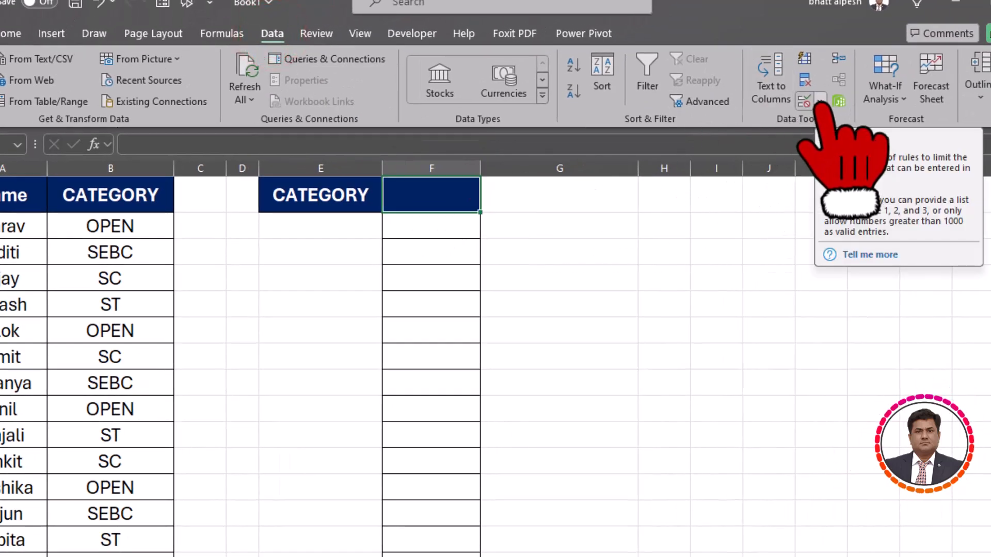
click(819, 100)
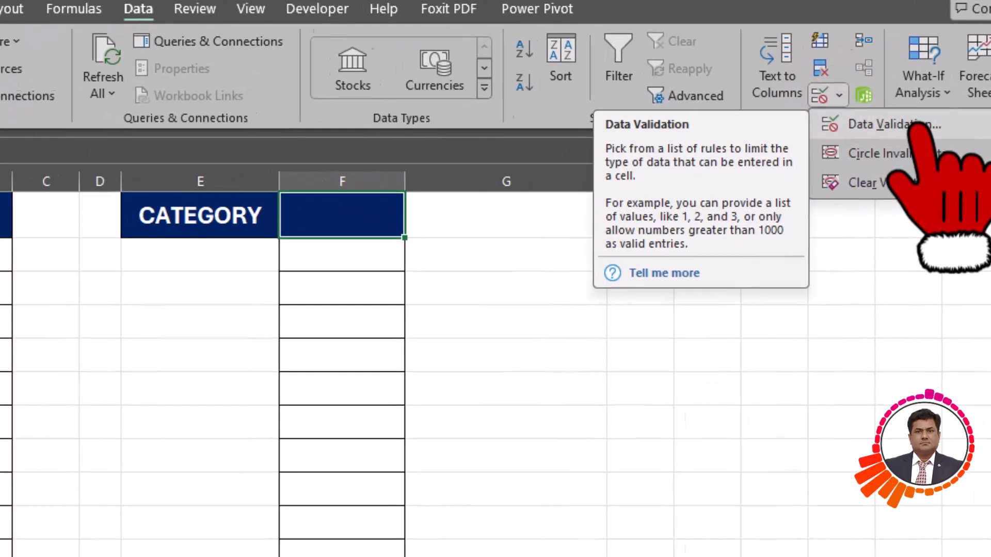
click(872, 133)
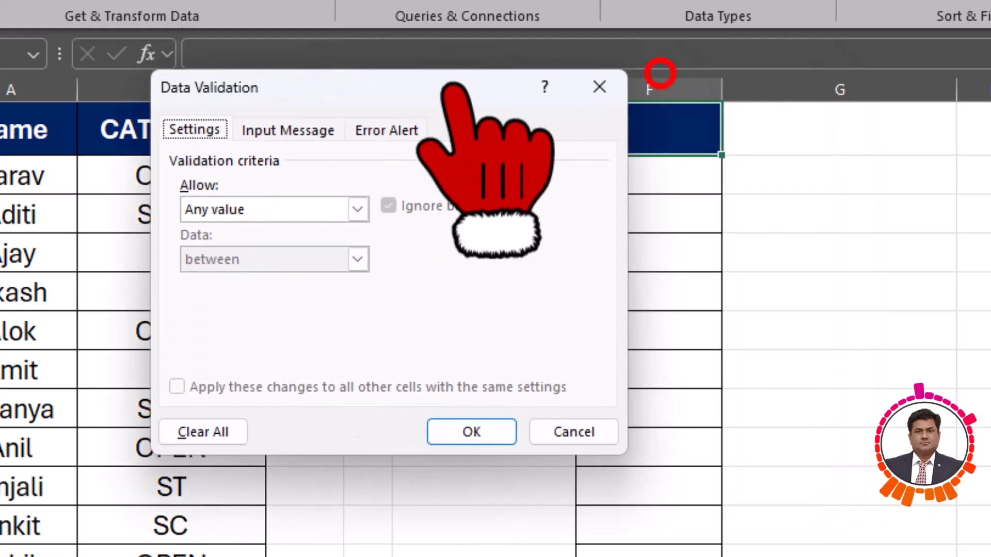
drag(453, 87, 344, 123)
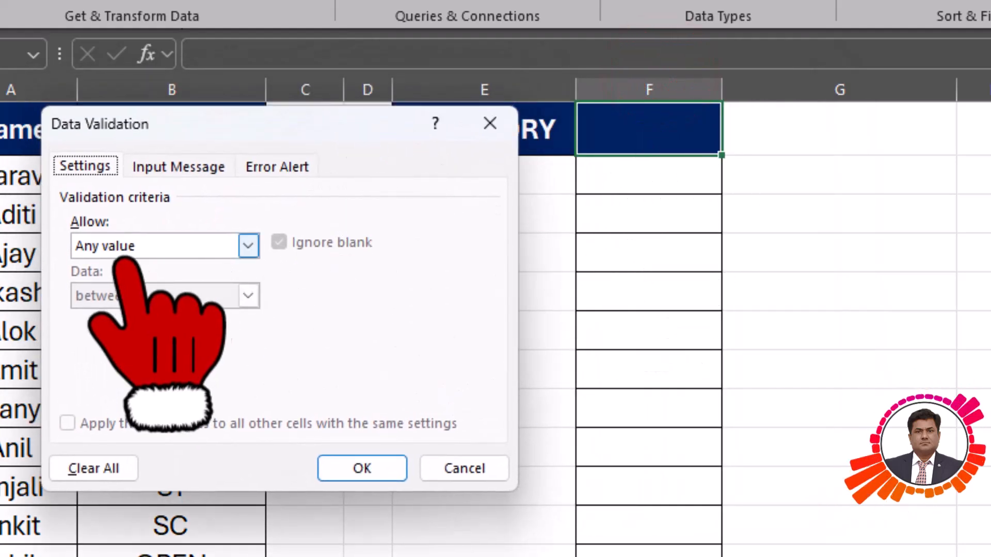
click(248, 246)
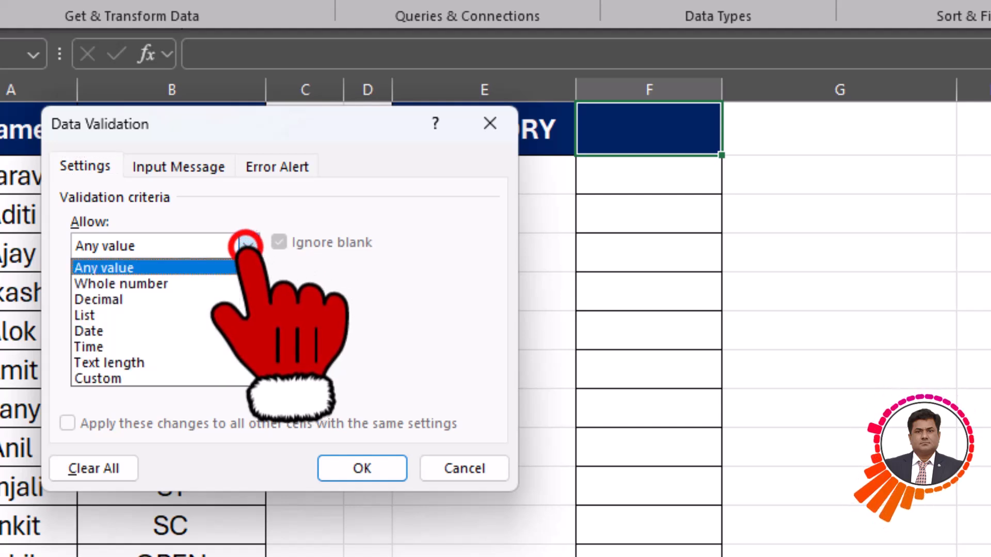
click(91, 316)
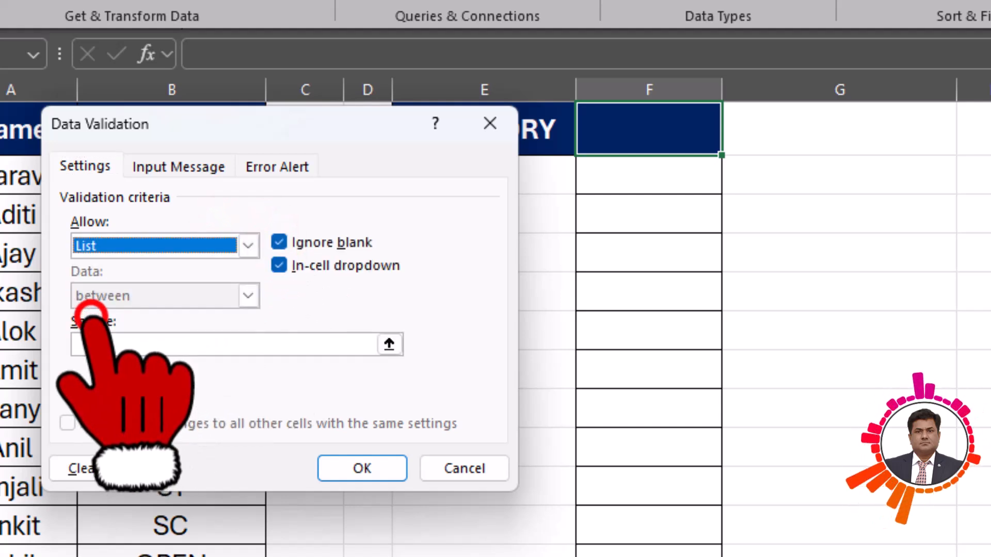
Step: Enter OPEN, SEBC, SC, ST as the source of the validation list and apply it to F1
click(100, 343)
drag(165, 123, 155, 102)
click(90, 318)
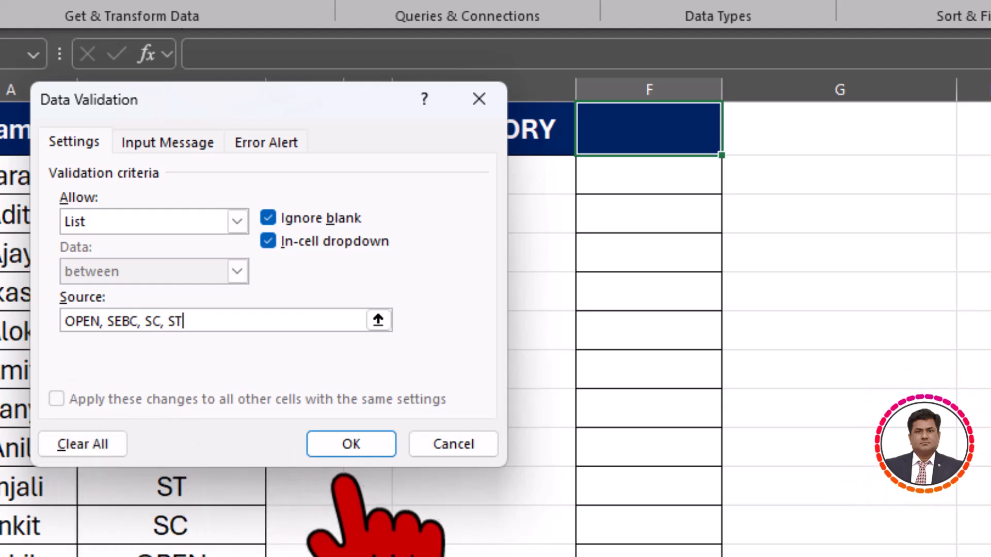
click(351, 444)
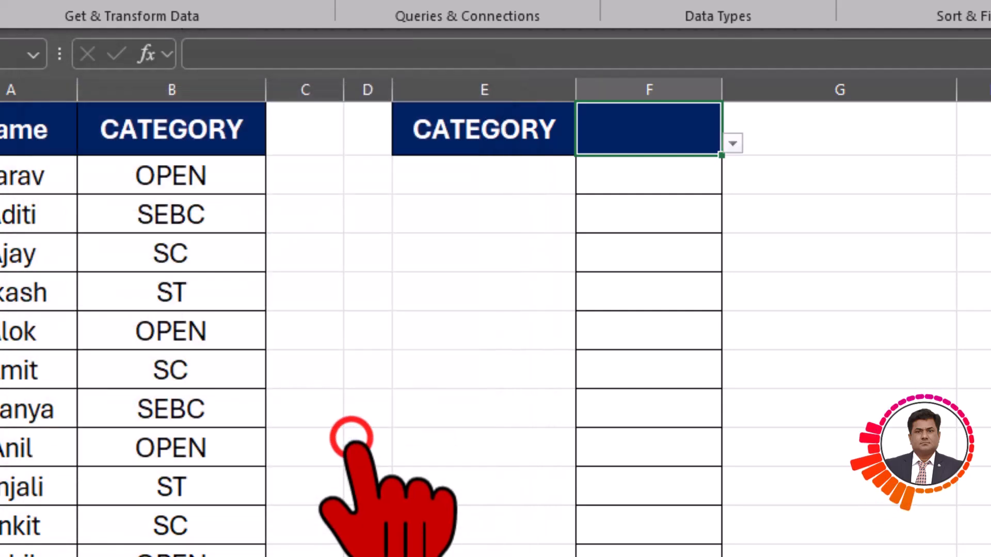
Step: Try the F1 drop-down by choosing OPEN, SEBC, SC and ST in turn, ending on OPEN
click(654, 129)
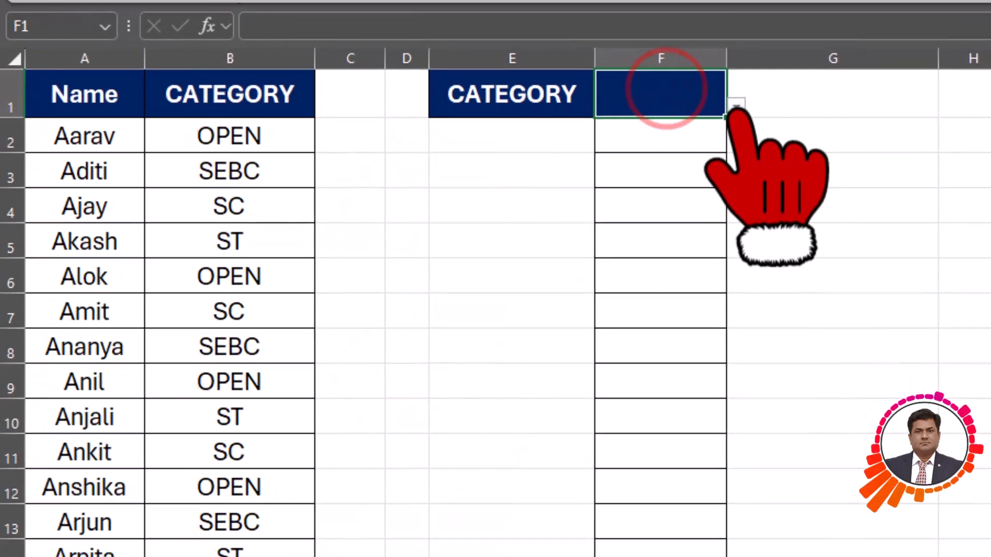
click(736, 106)
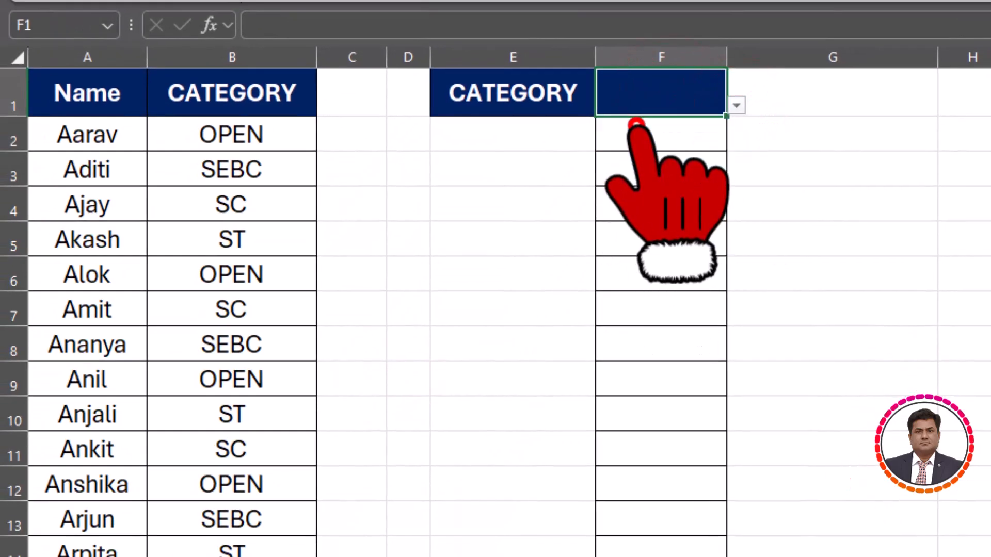
click(636, 124)
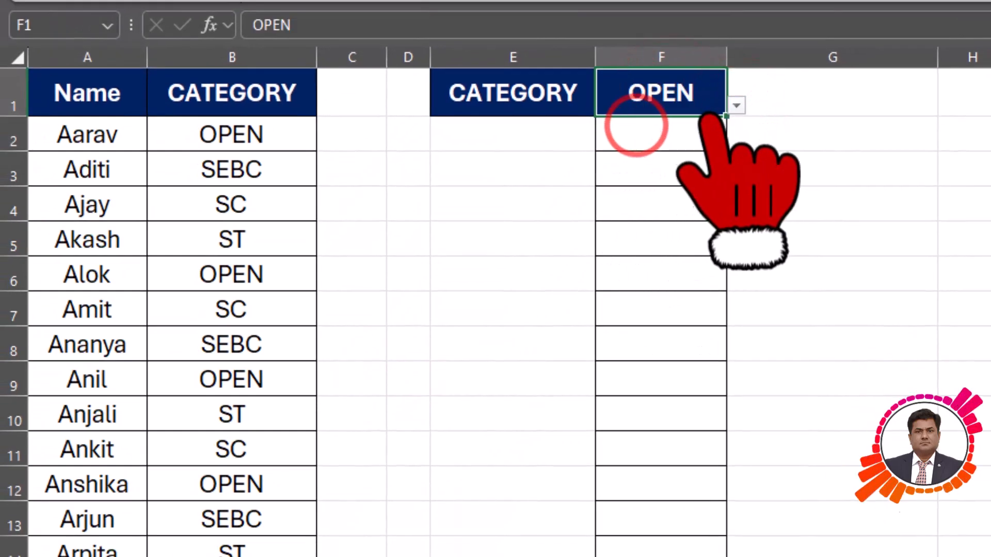
click(736, 106)
click(638, 143)
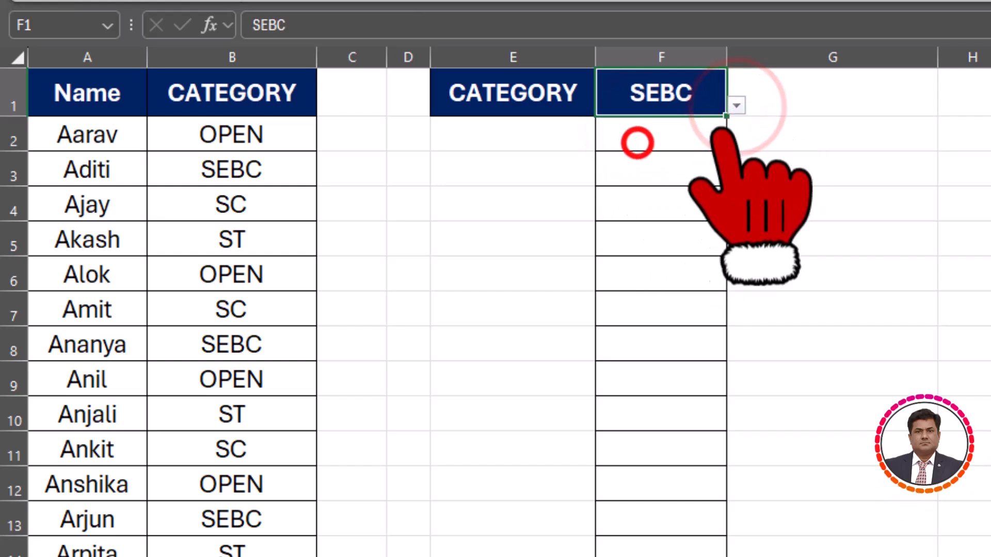
click(735, 106)
click(609, 160)
click(736, 106)
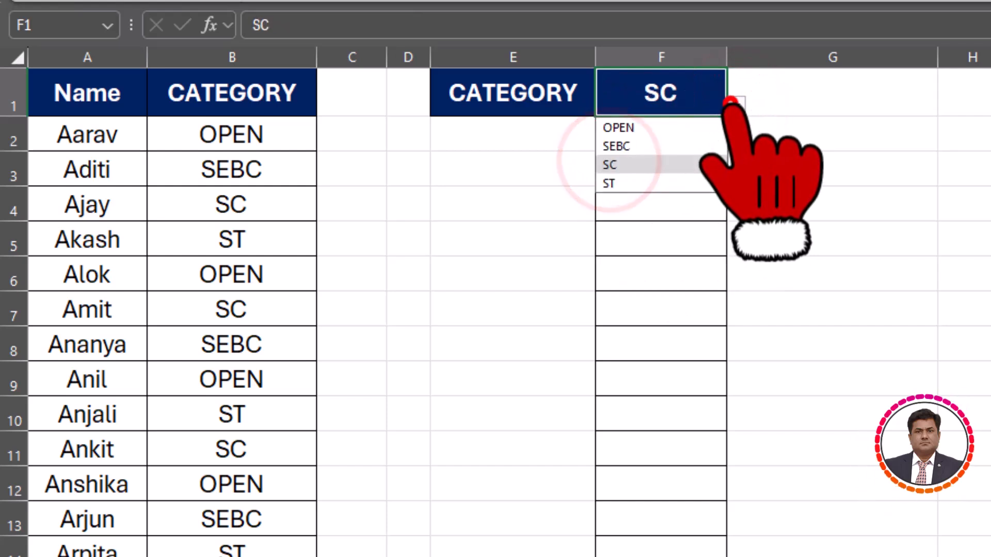
click(614, 179)
click(736, 106)
Step: Widen column F slightly to give the result list more room
drag(664, 133, 634, 484)
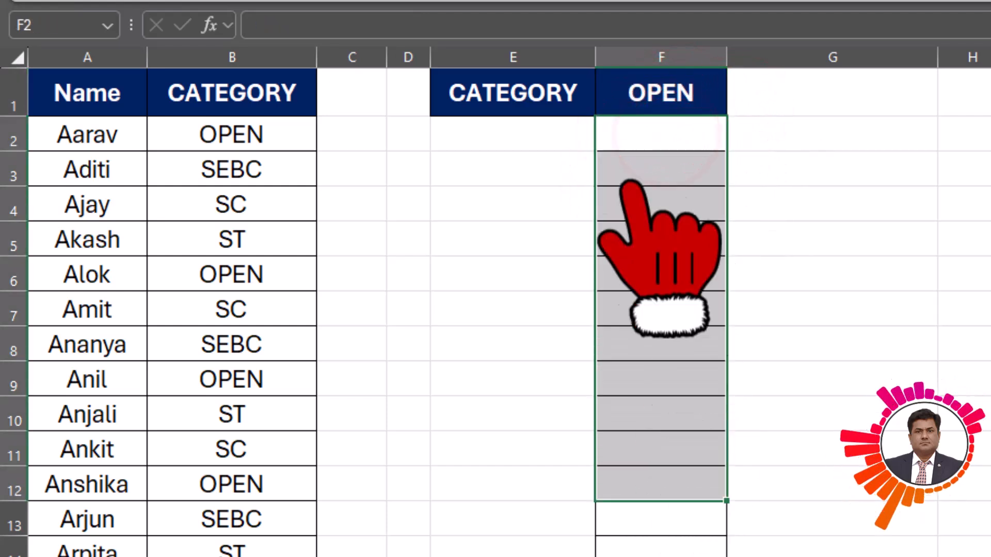
click(650, 140)
drag(727, 58, 748, 58)
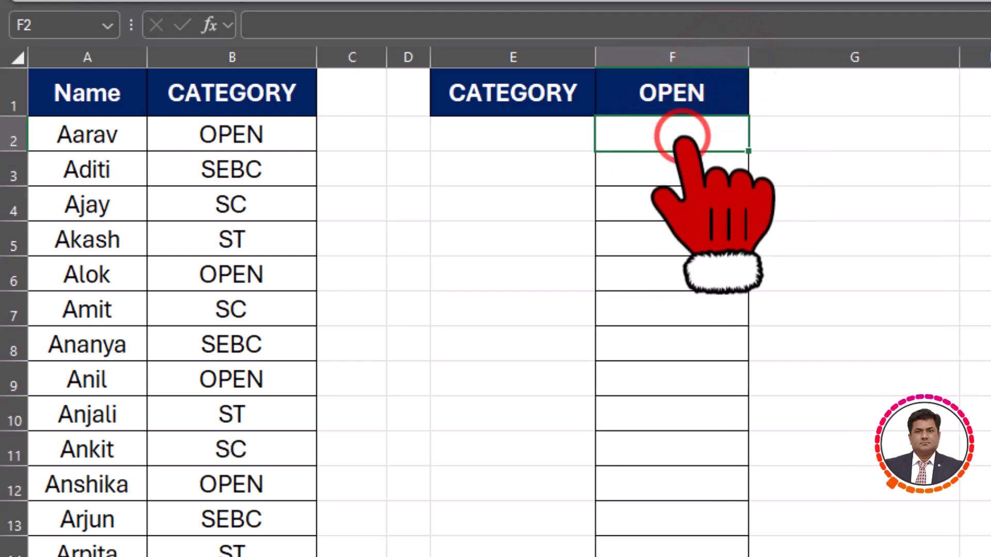
click(668, 98)
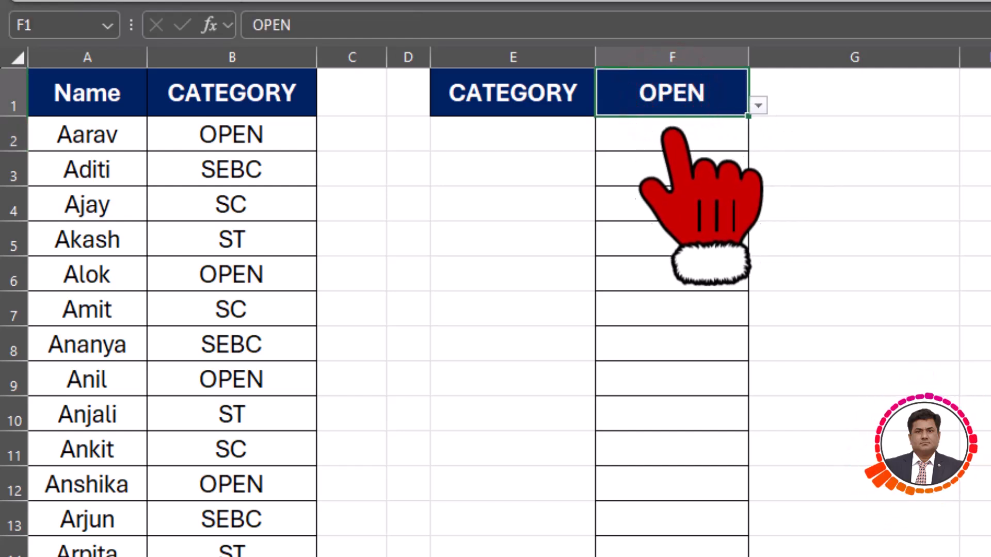
Step: Start a FILTER formula in F2 with the names in A2:A94 as the array
click(655, 136)
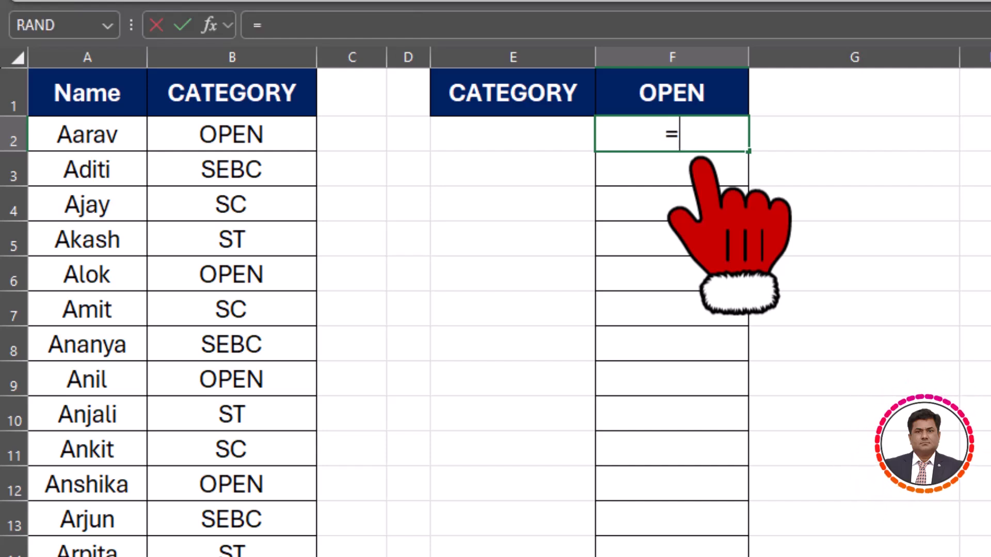
text(FILTER)
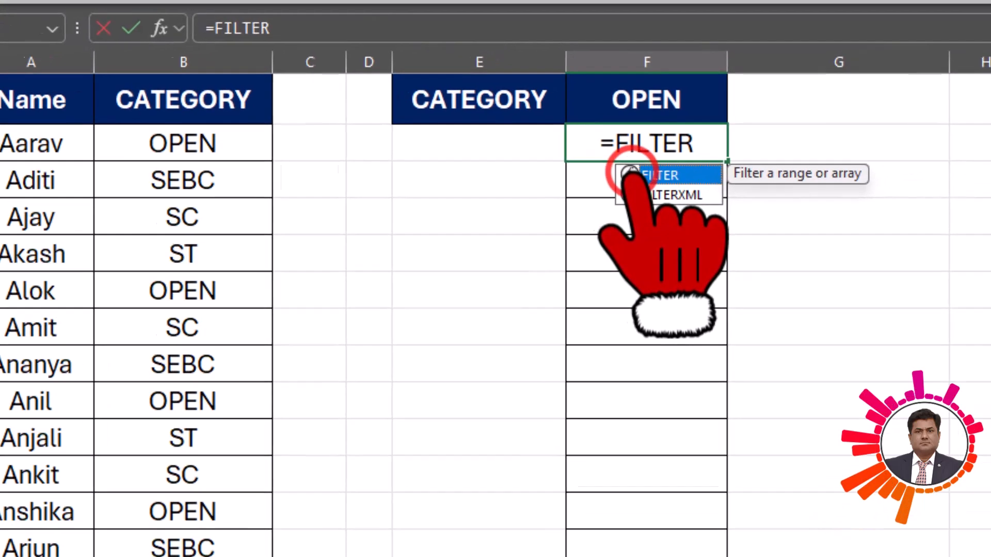
double_click(665, 164)
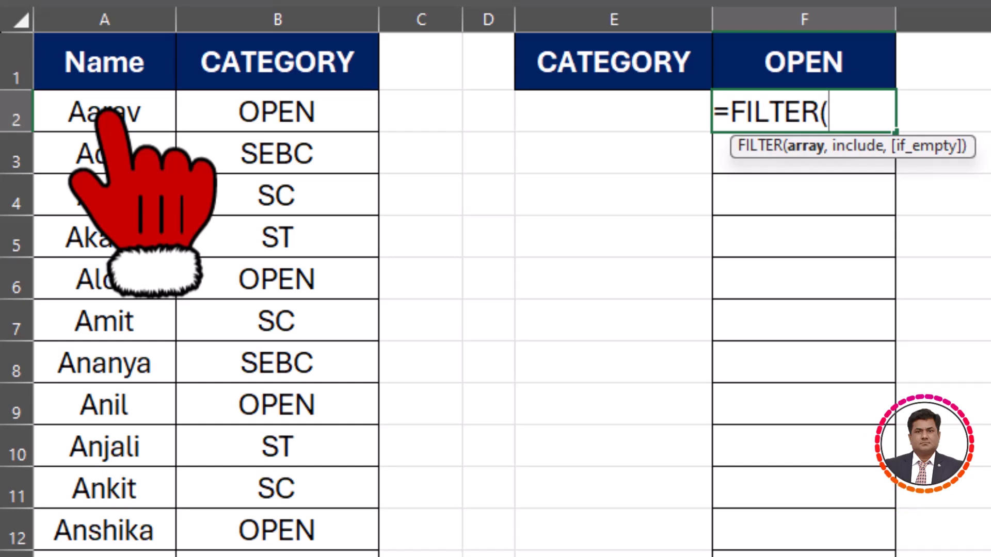
drag(106, 113, 91, 407)
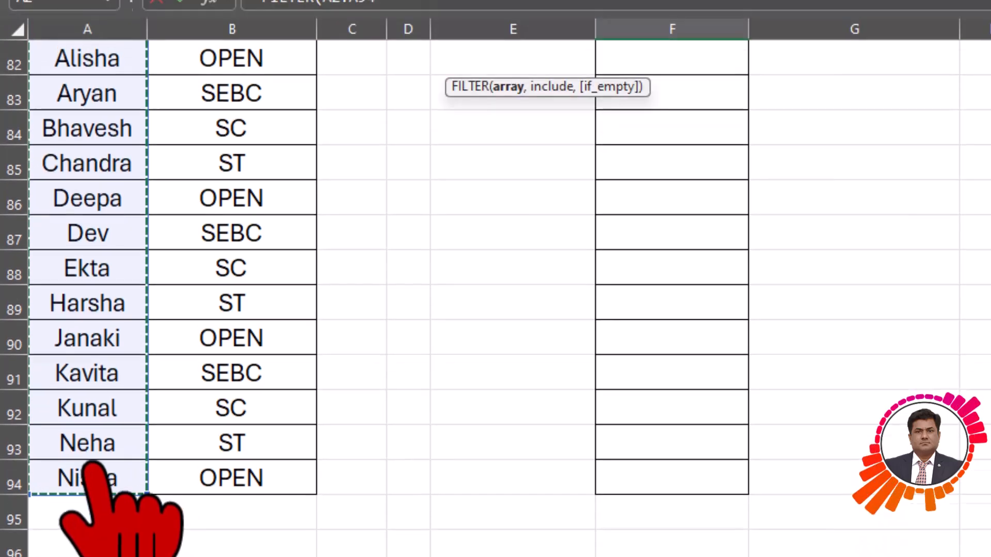
scroll(691, 191, up, 18)
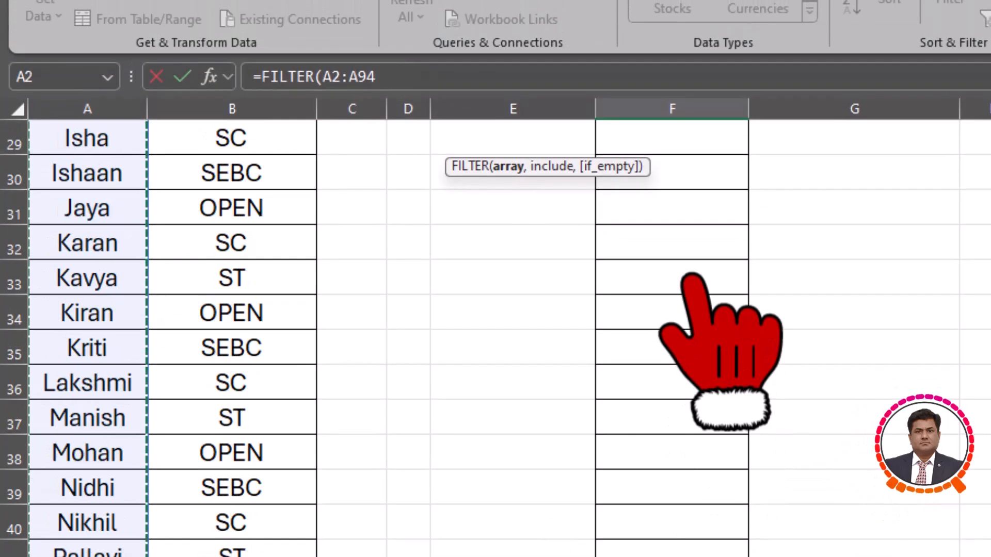
scroll(692, 278, up, 10)
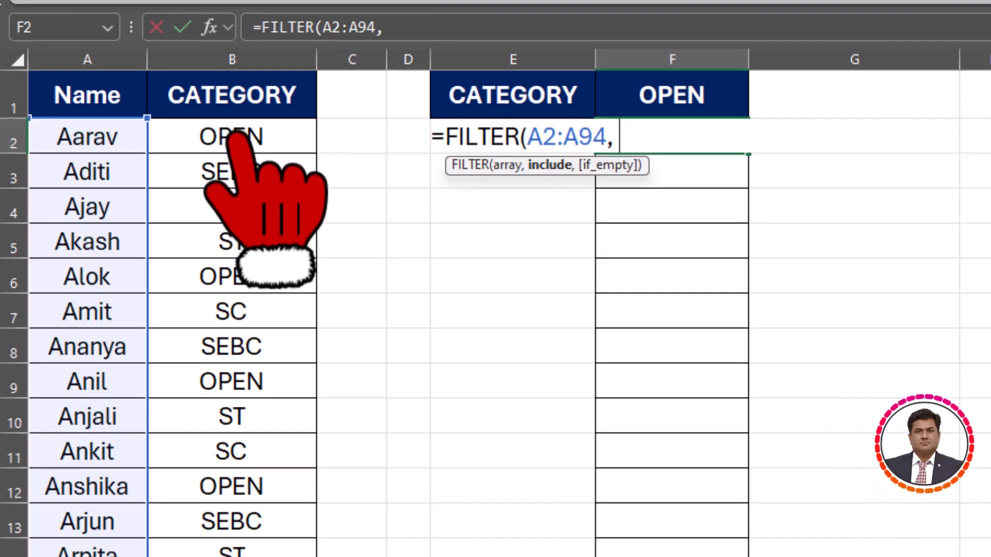
Step: Add the category cells B2:B94 as the include range of the FILTER formula
click(232, 133)
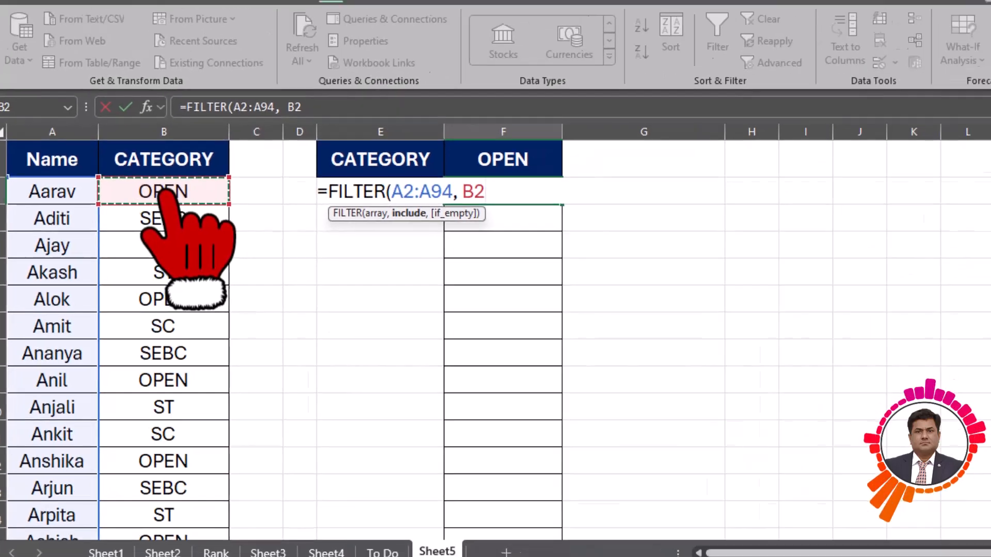
drag(233, 136, 232, 556)
drag(131, 513, 150, 459)
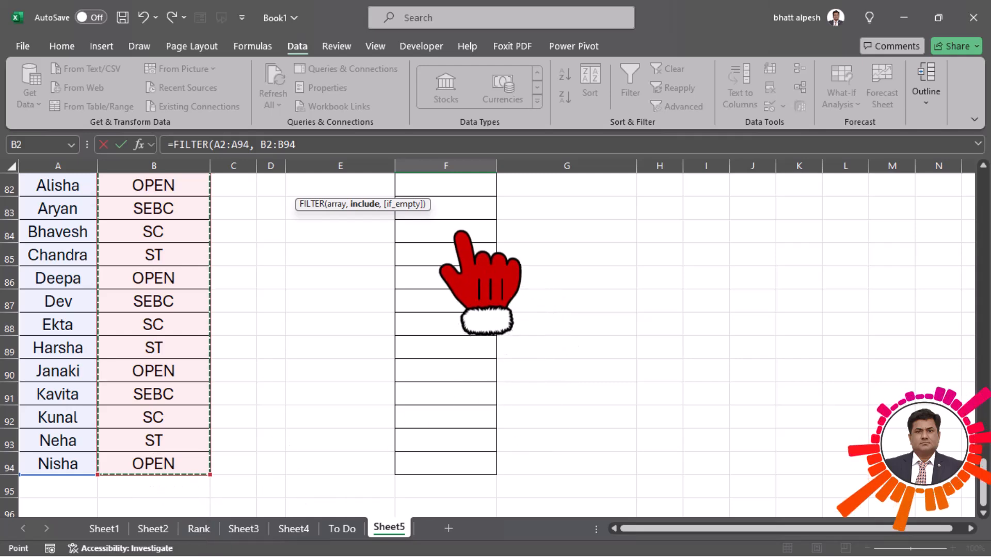
scroll(461, 233, up, 8)
scroll(461, 230, up, 19)
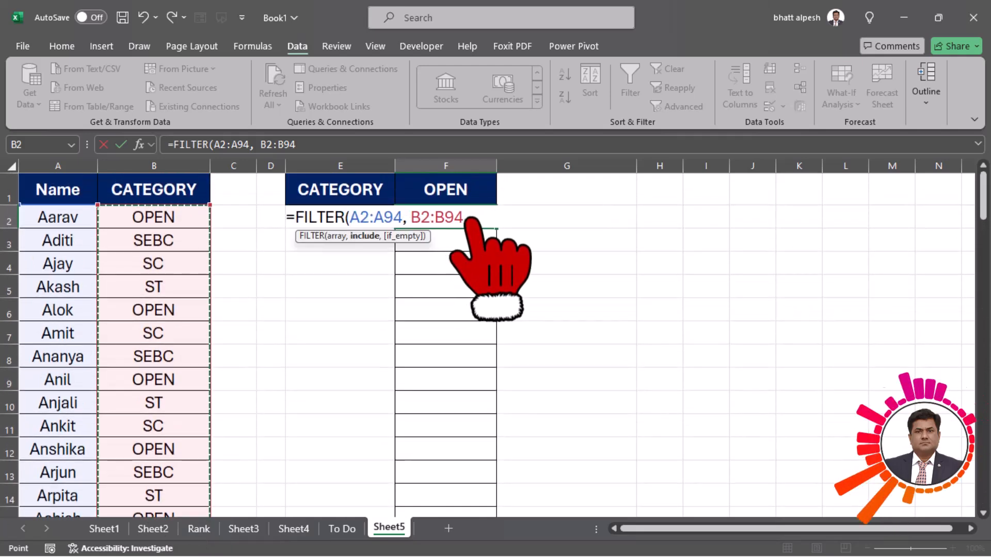
Step: Complete the include condition by comparing the category range with F1, close the FILTER formula and enter it
text(=)
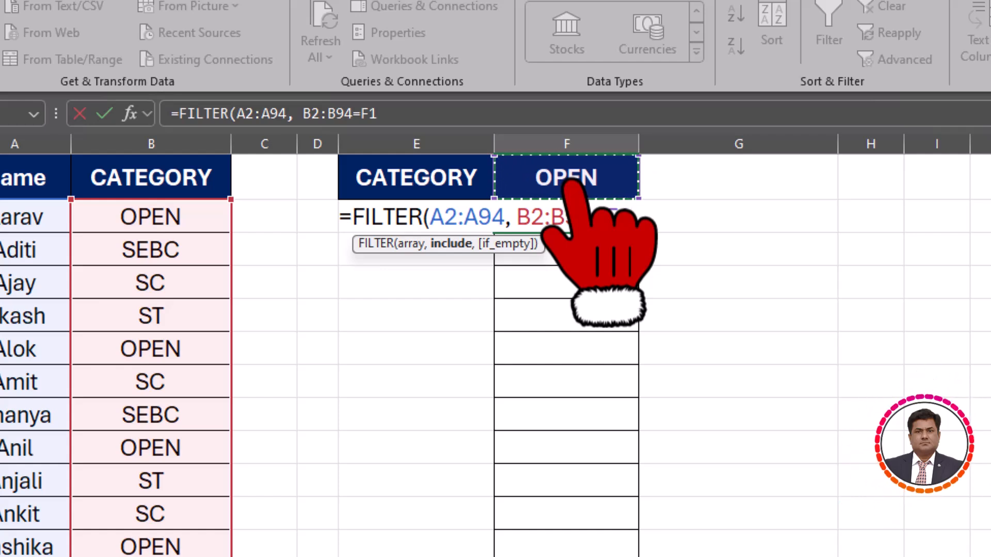
text())
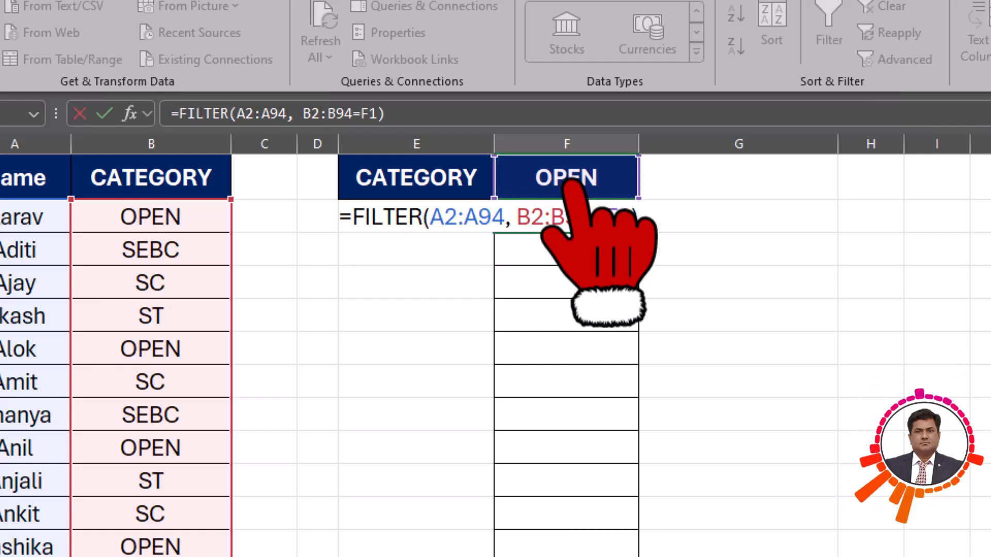
key(Return)
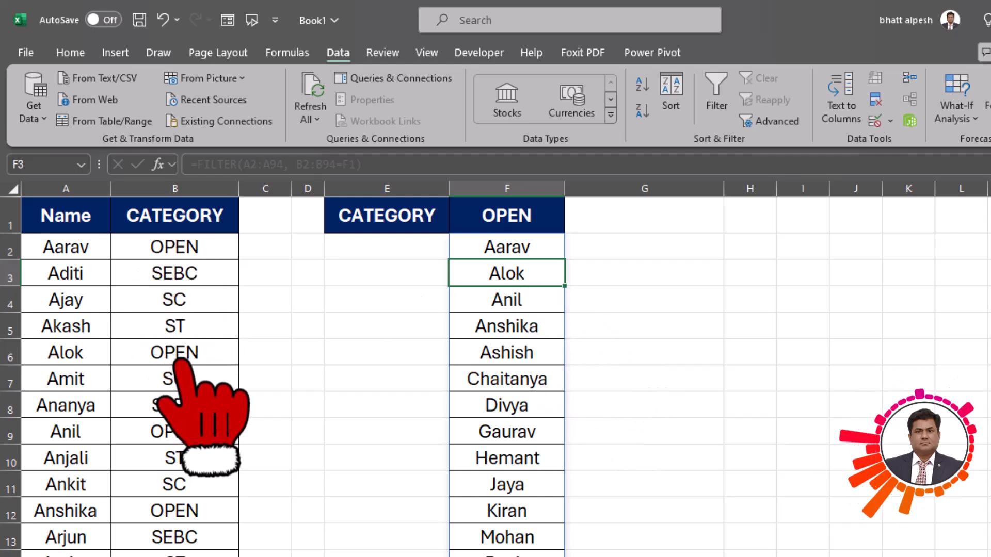
Step: Test the FILTER formula by choosing SC in the F1 category drop-down
click(547, 217)
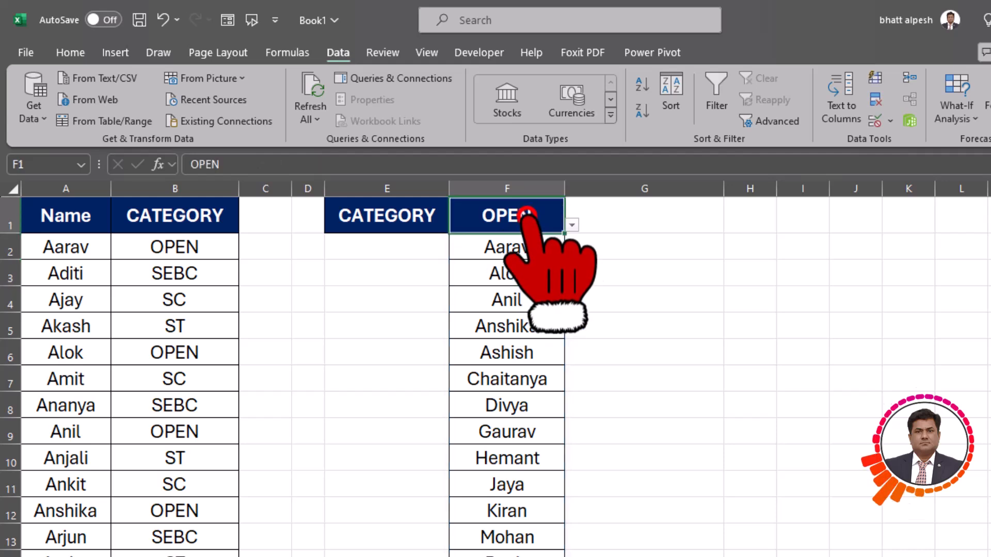
click(572, 225)
click(459, 269)
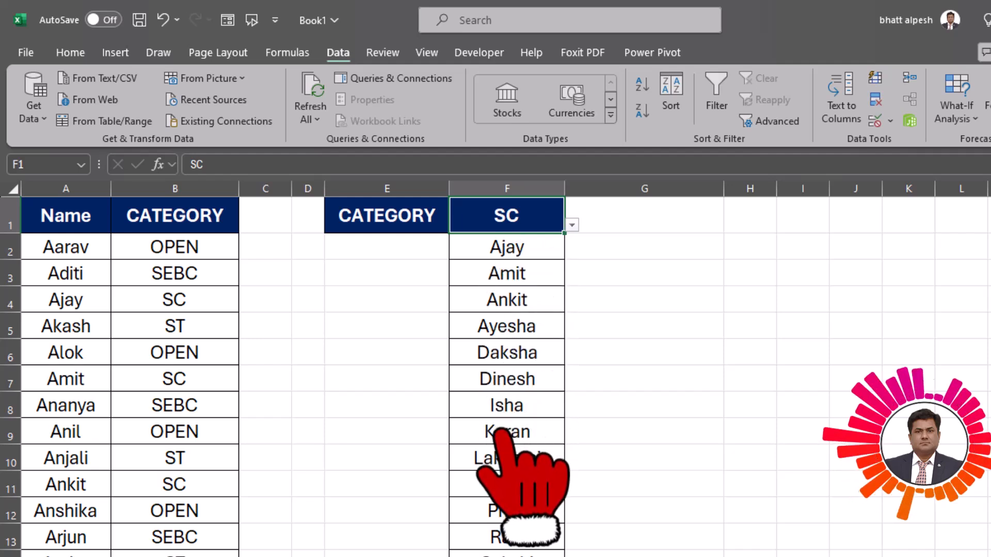
Step: Switch the category in F1 to ST and look through the filtered names in column F
click(572, 225)
click(488, 300)
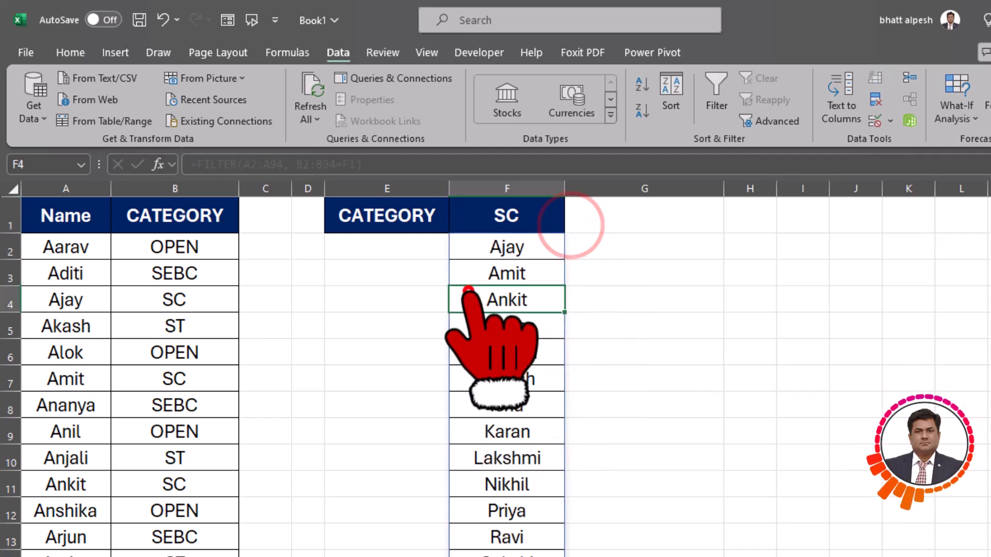
click(493, 214)
click(572, 225)
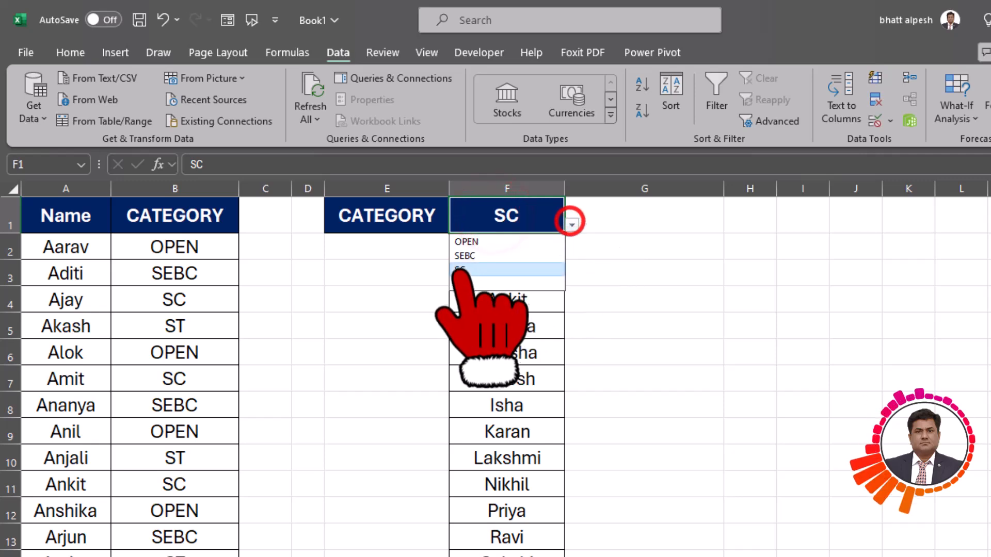
click(458, 281)
scroll(495, 295, down, 7)
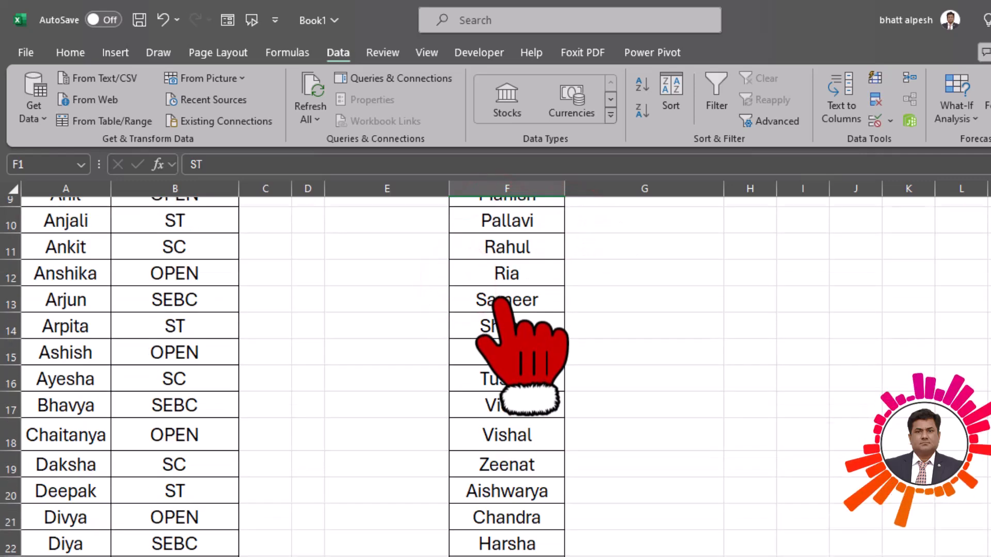
scroll(486, 371, up, 7)
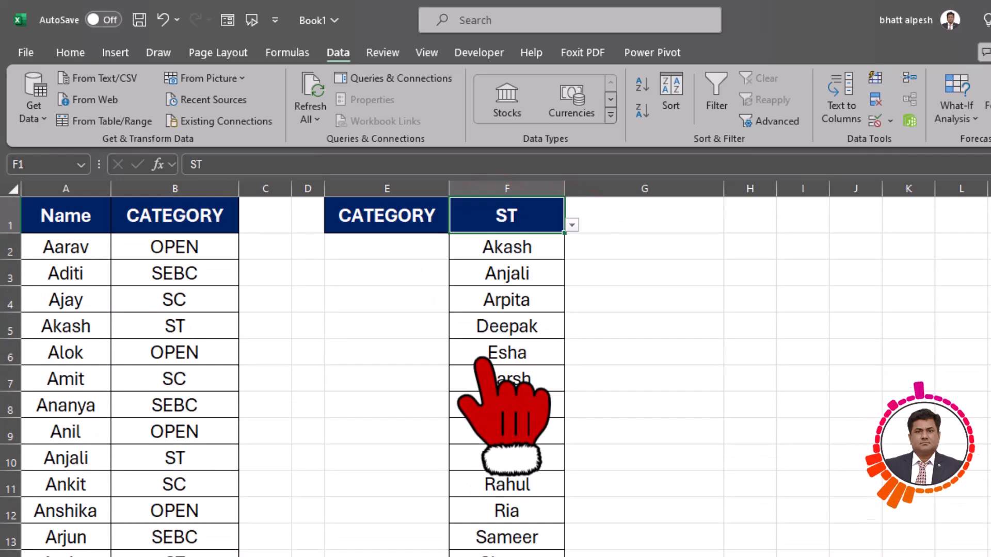